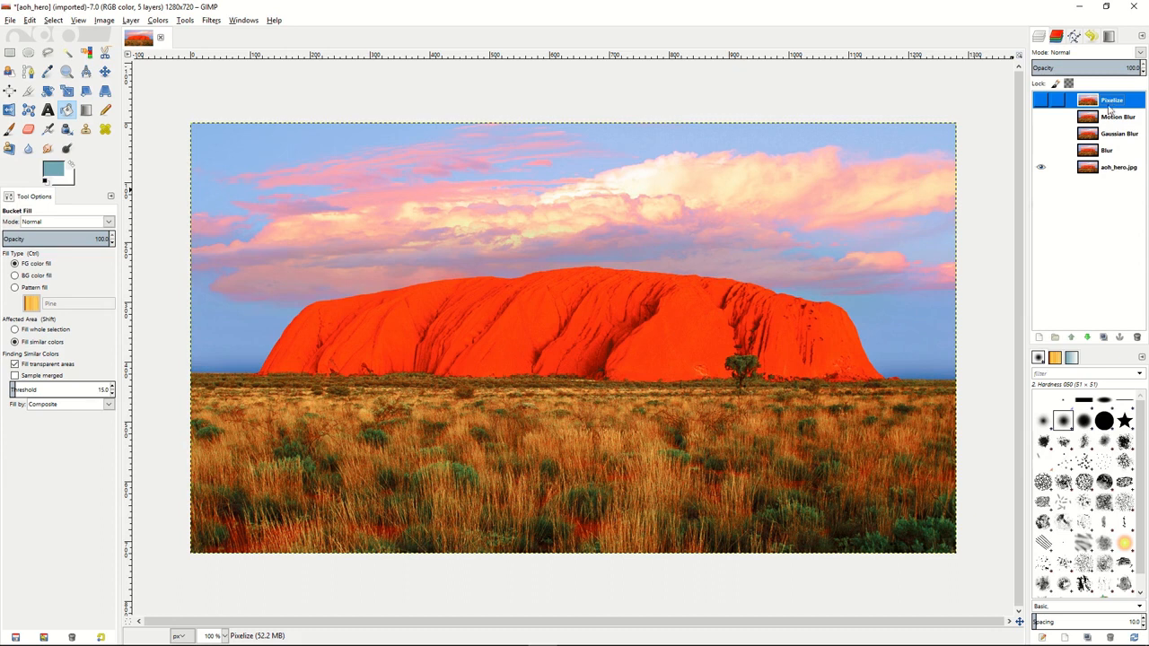
Make the Blur layer visible, apply the Blur filter to it and compare the image with and without the layer
left_click(1113, 154)
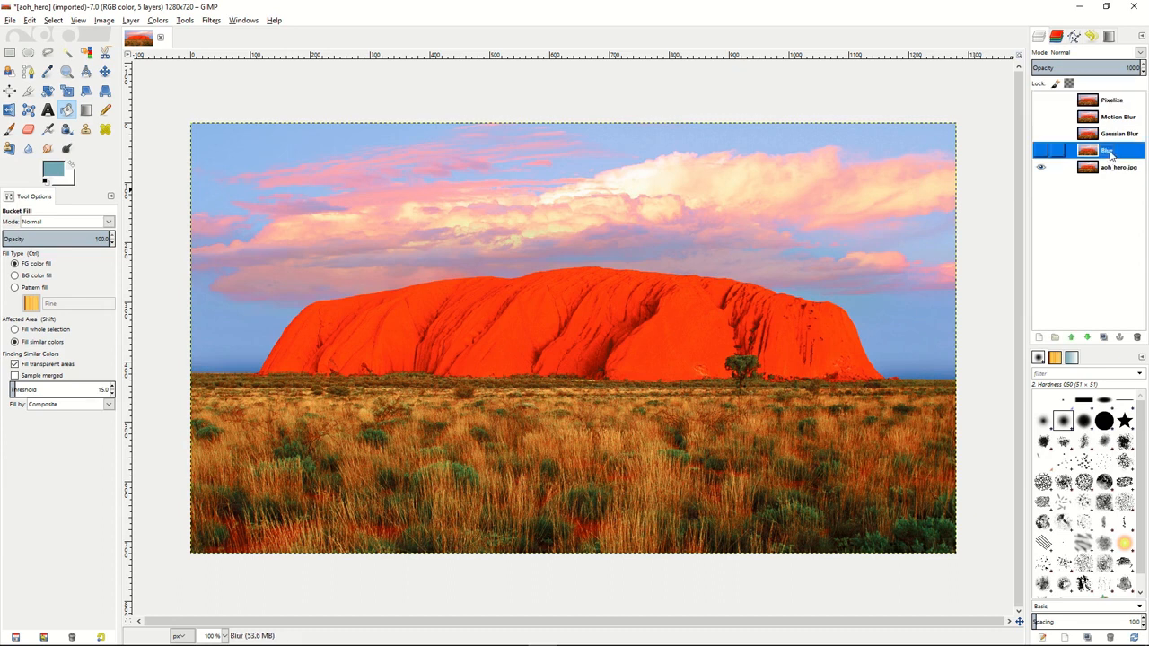
left_click(1041, 152)
left_click(212, 19)
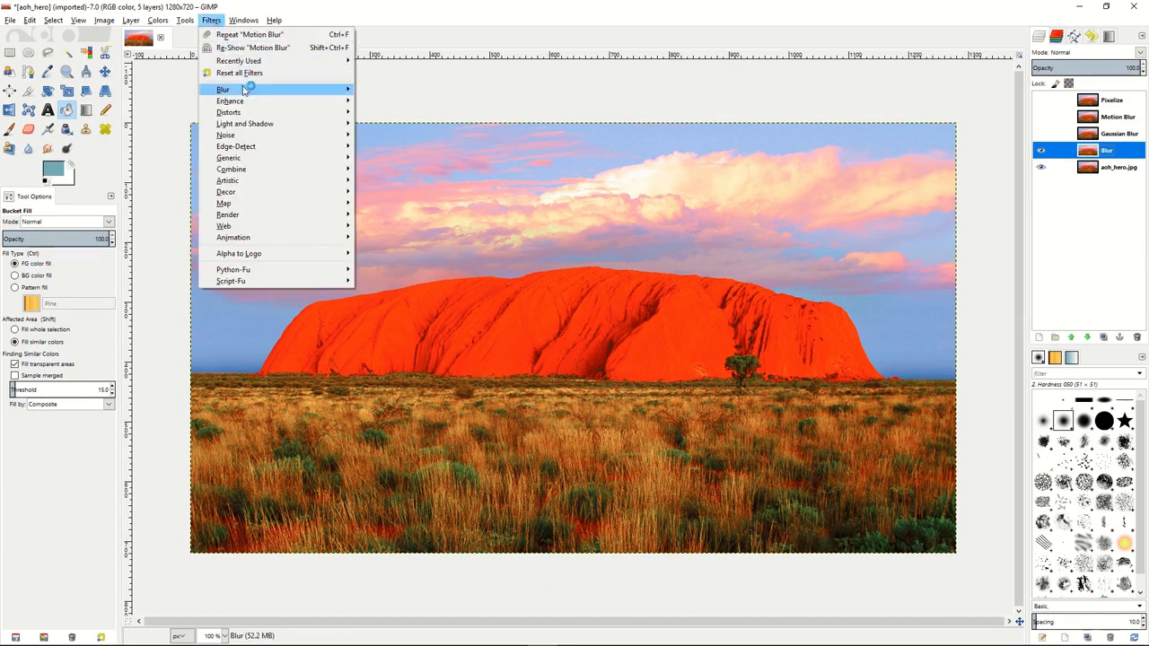
mouse_move(247, 90)
left_click(381, 90)
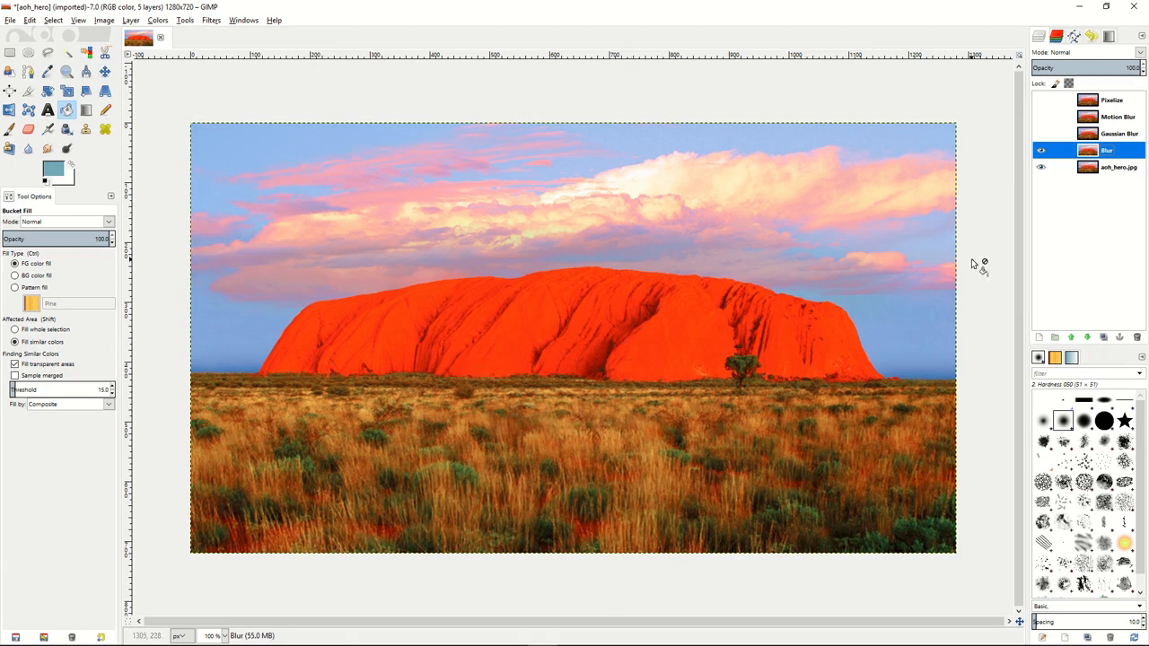
left_click(1041, 152)
left_click(1043, 155)
left_click(1042, 154)
left_click(1042, 155)
Show the Gaussian Blur layer and apply a Gaussian Blur with a 13 px horizontal and vertical radius, using the RLE method
left_click(1117, 135)
left_click(1042, 133)
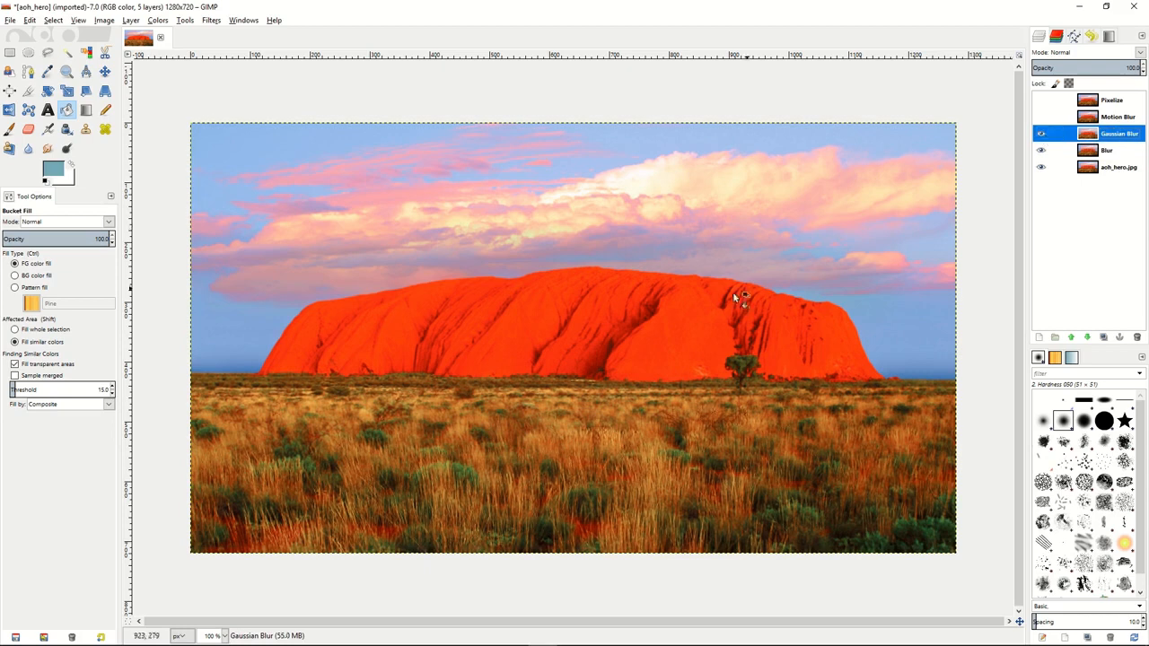
left_click(211, 20)
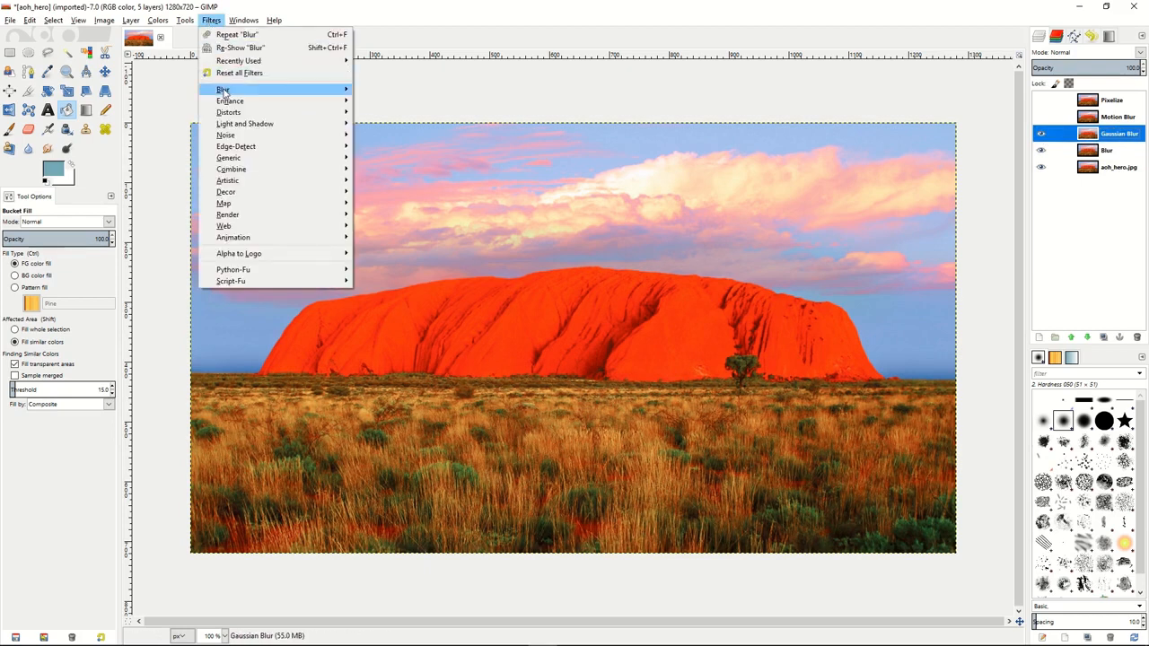
mouse_move(270, 90)
left_click(410, 101)
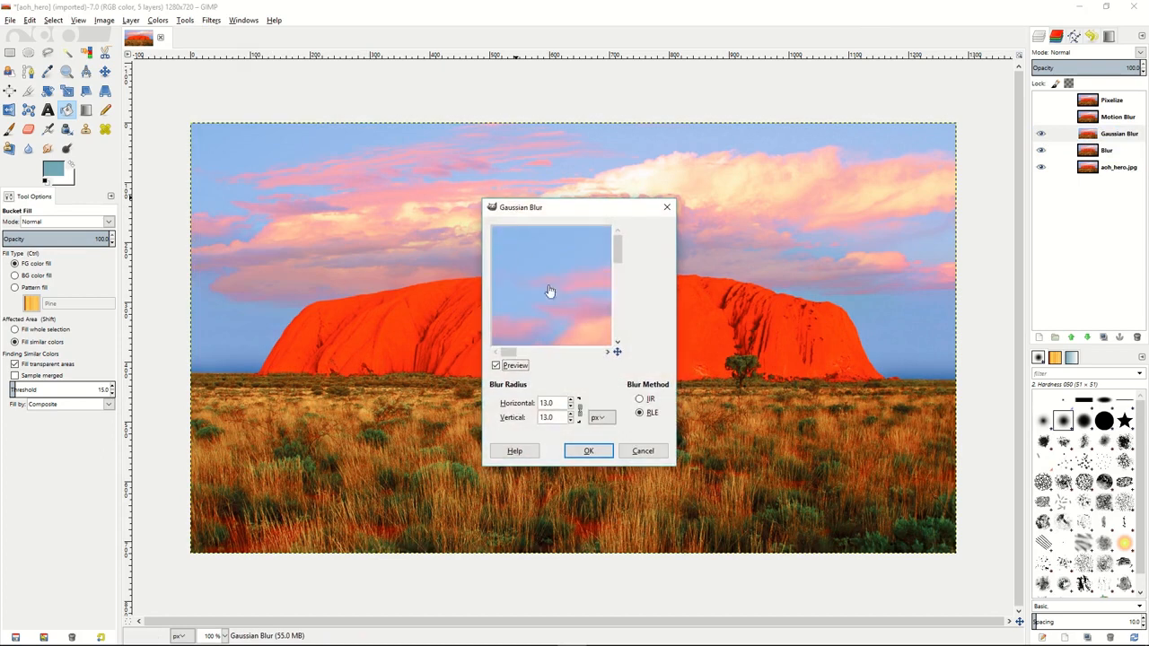
scroll(575, 406, "down", 5)
scroll(575, 404, "up", 3)
left_click(584, 451)
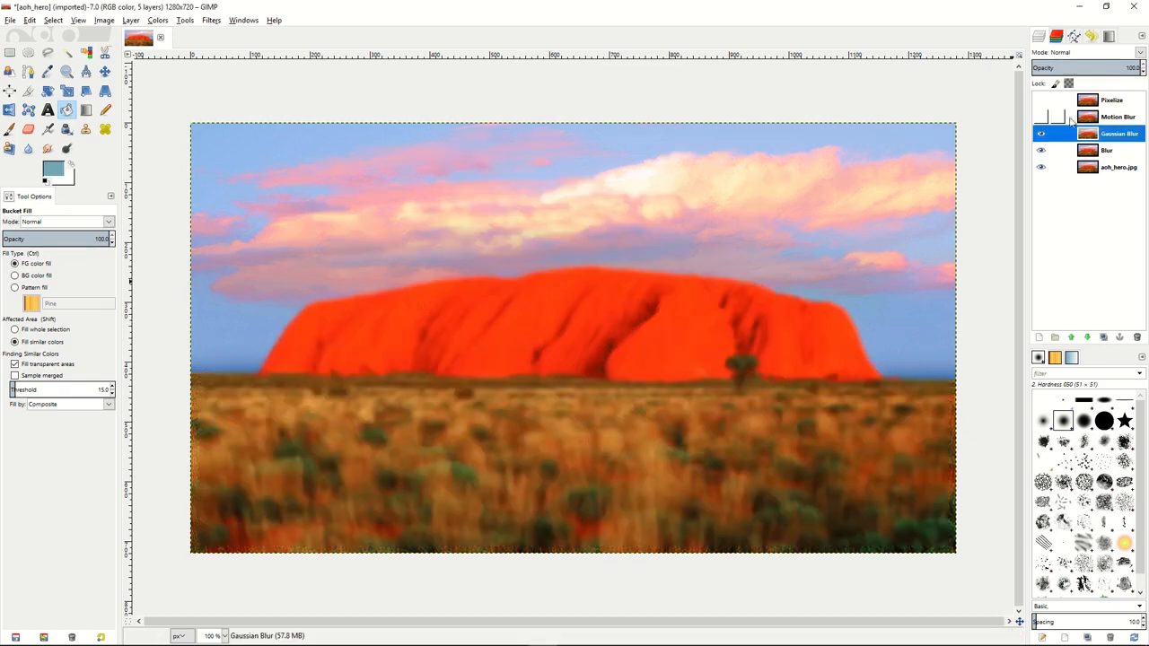
Show the Motion Blur layer and apply an outward Zoom motion blur centred at 640, 360 with a length of 28
left_click(1112, 121)
left_click(1041, 118)
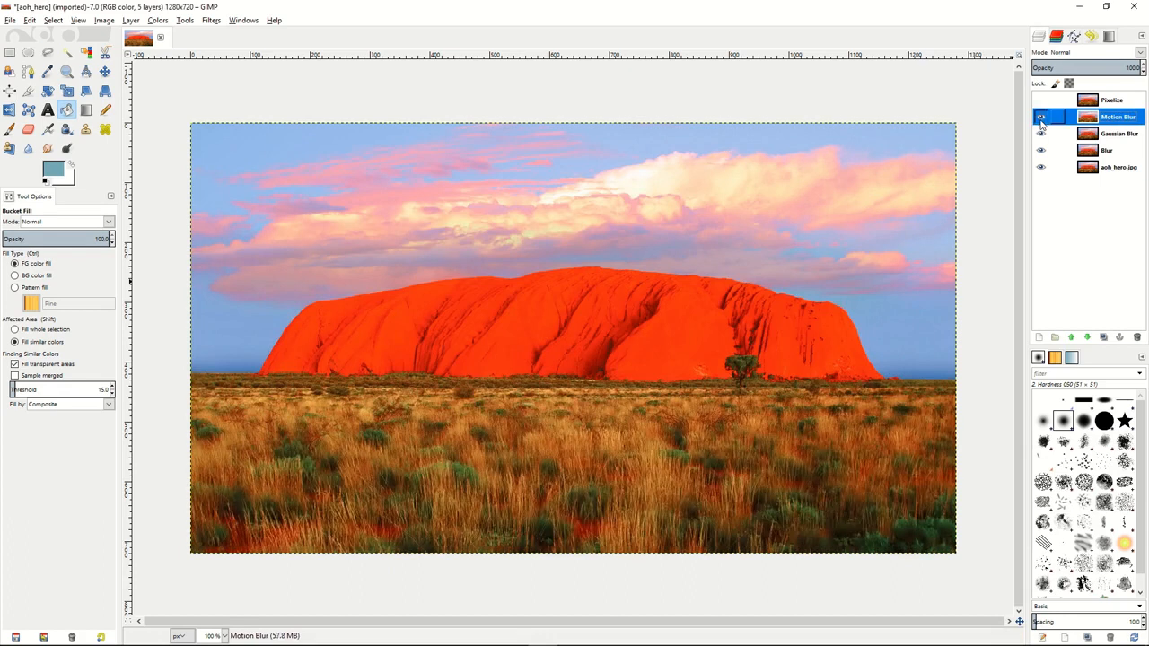
left_click(212, 20)
mouse_move(330, 93)
left_click(449, 113)
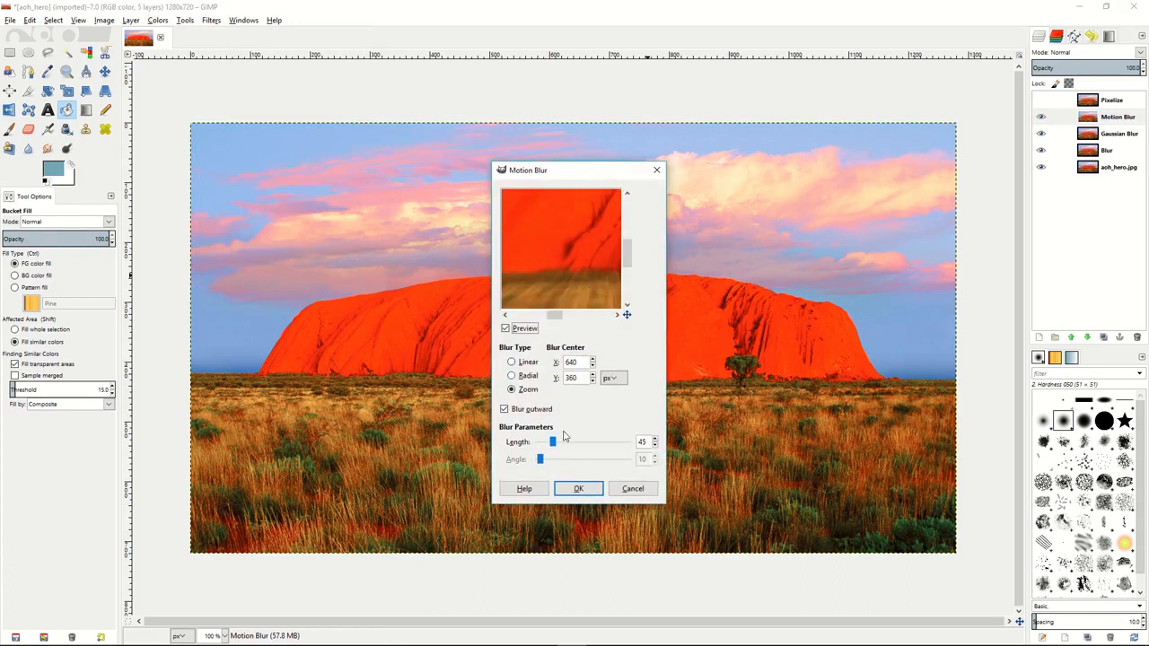
left_click_drag(551, 445, 546, 444)
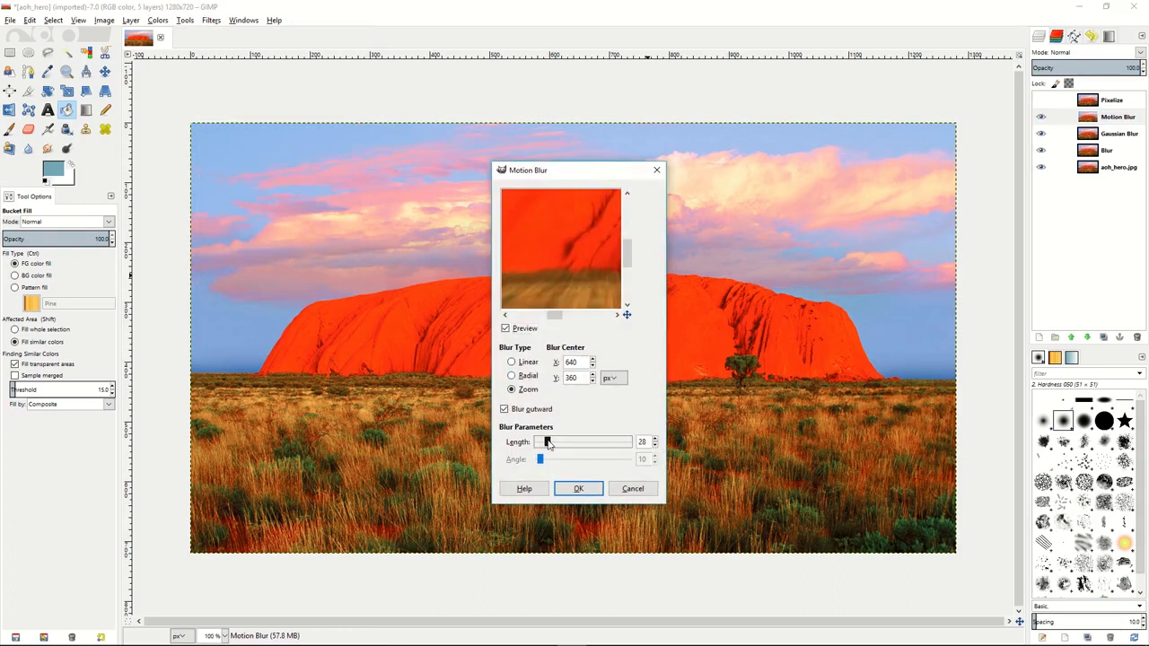
left_click(580, 490)
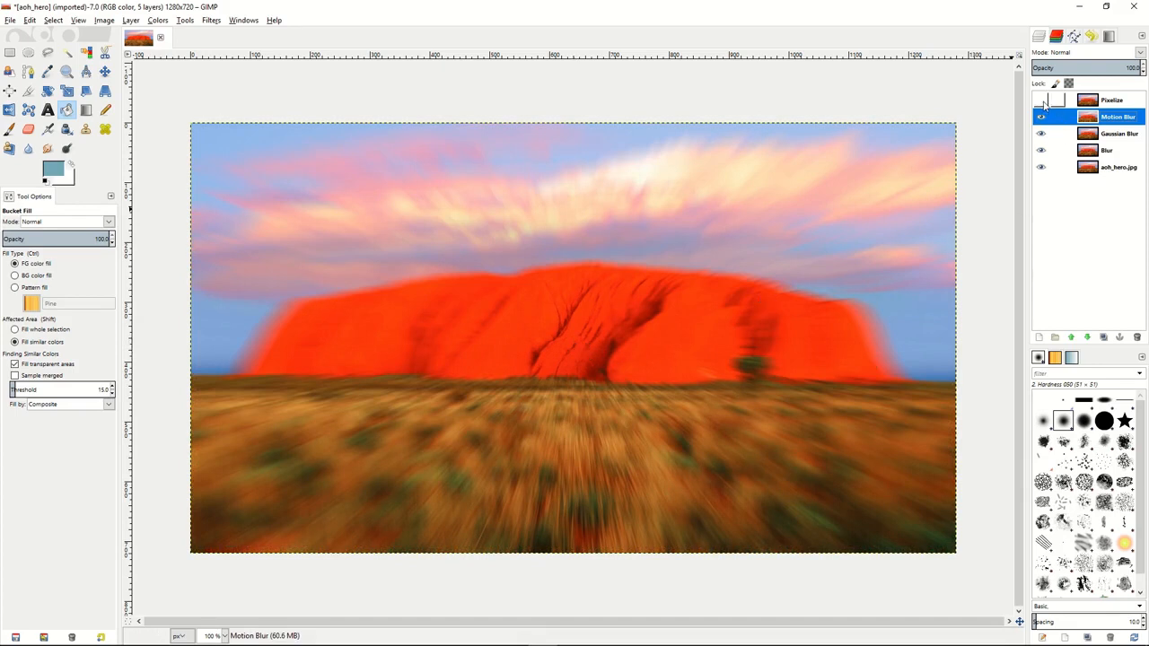
Show the Pixelize layer and apply the Pixelize filter with a pixel width and height of 7 px
left_click(1042, 113)
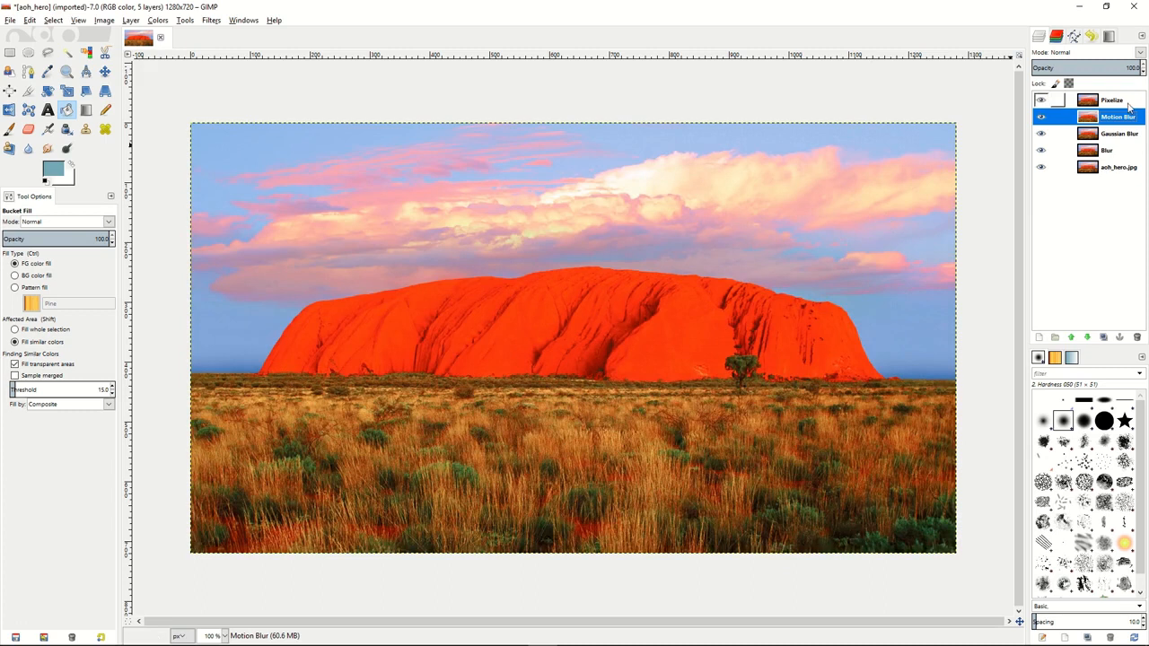
left_click(1130, 106)
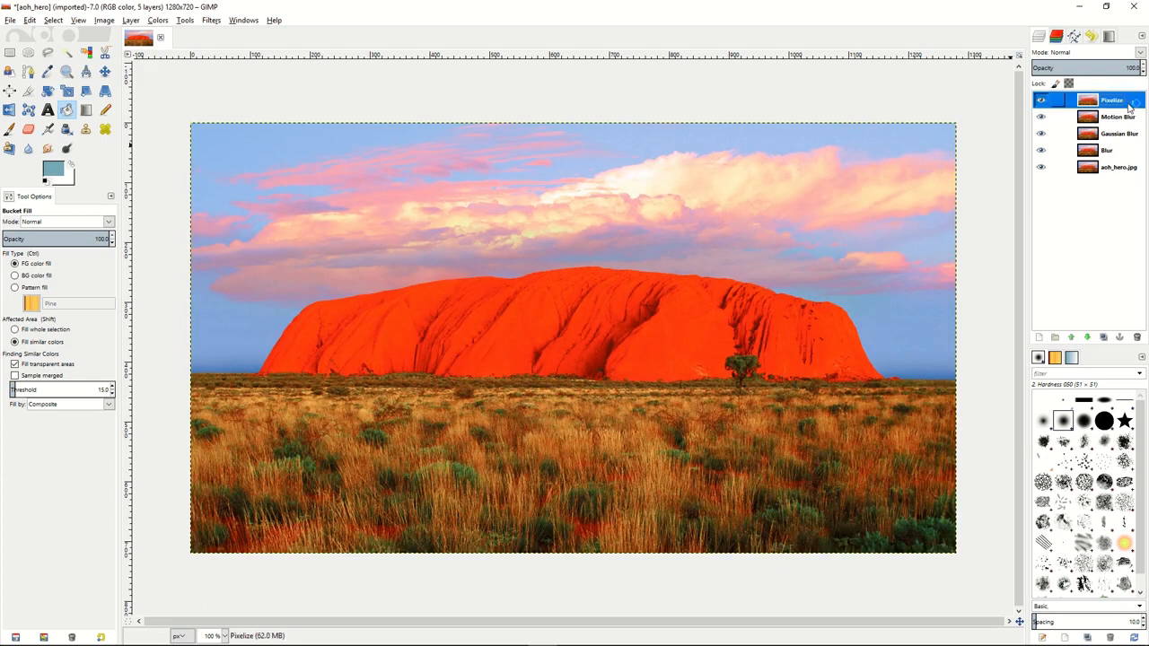
left_click(210, 21)
mouse_move(236, 89)
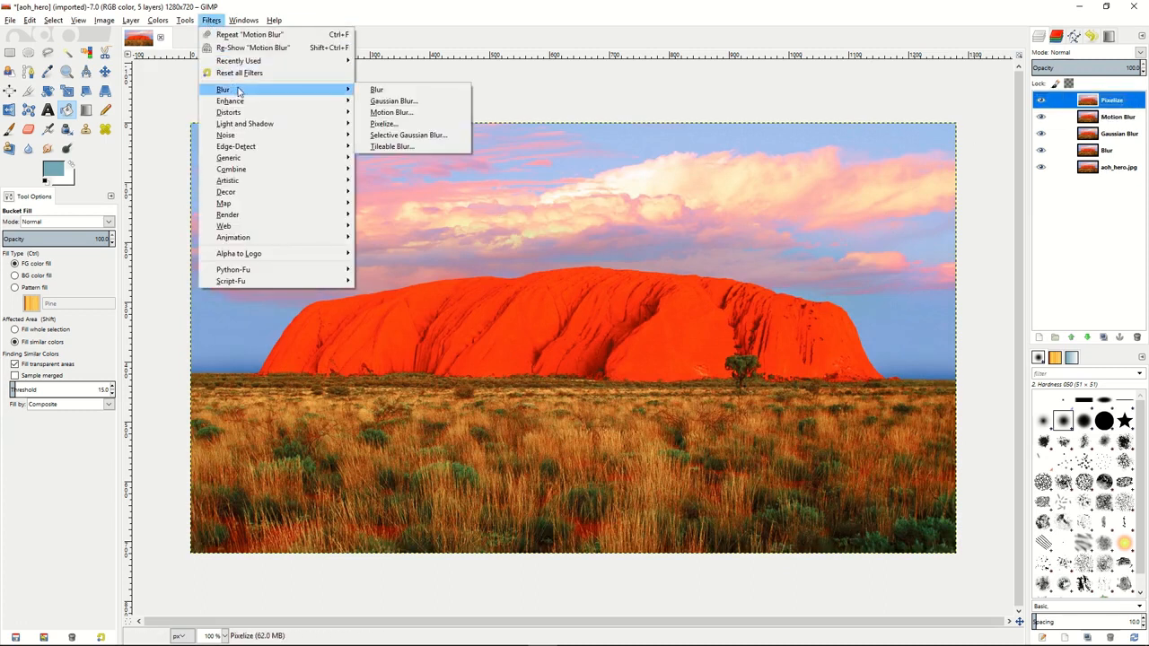
left_click(401, 123)
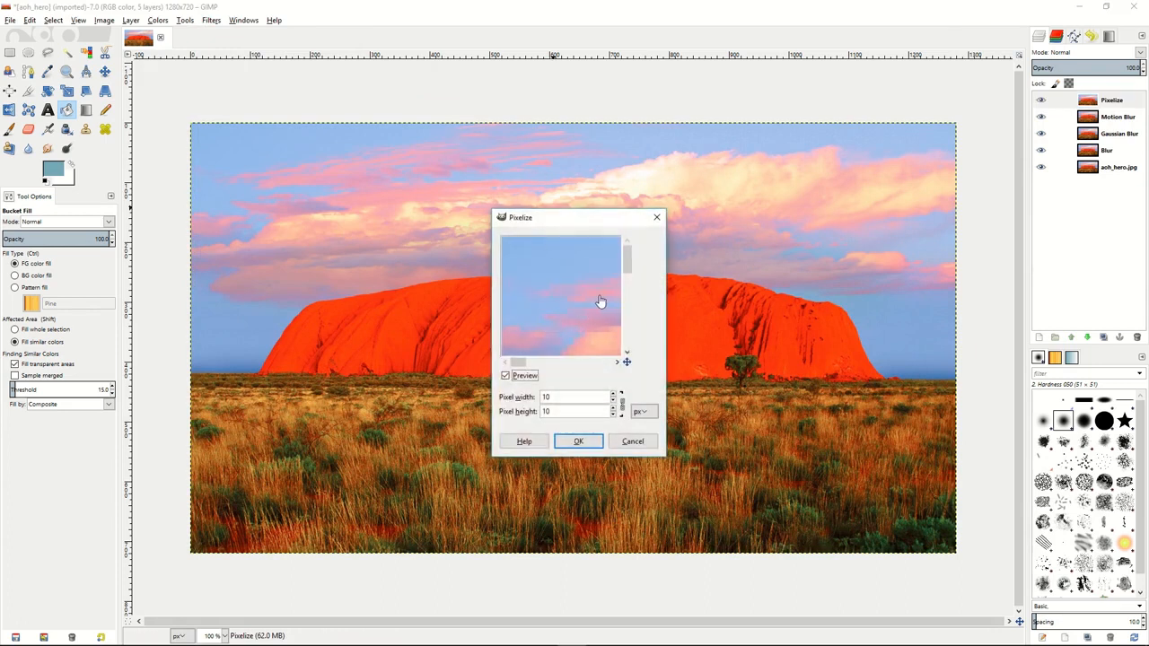
left_click_drag(572, 306, 527, 239)
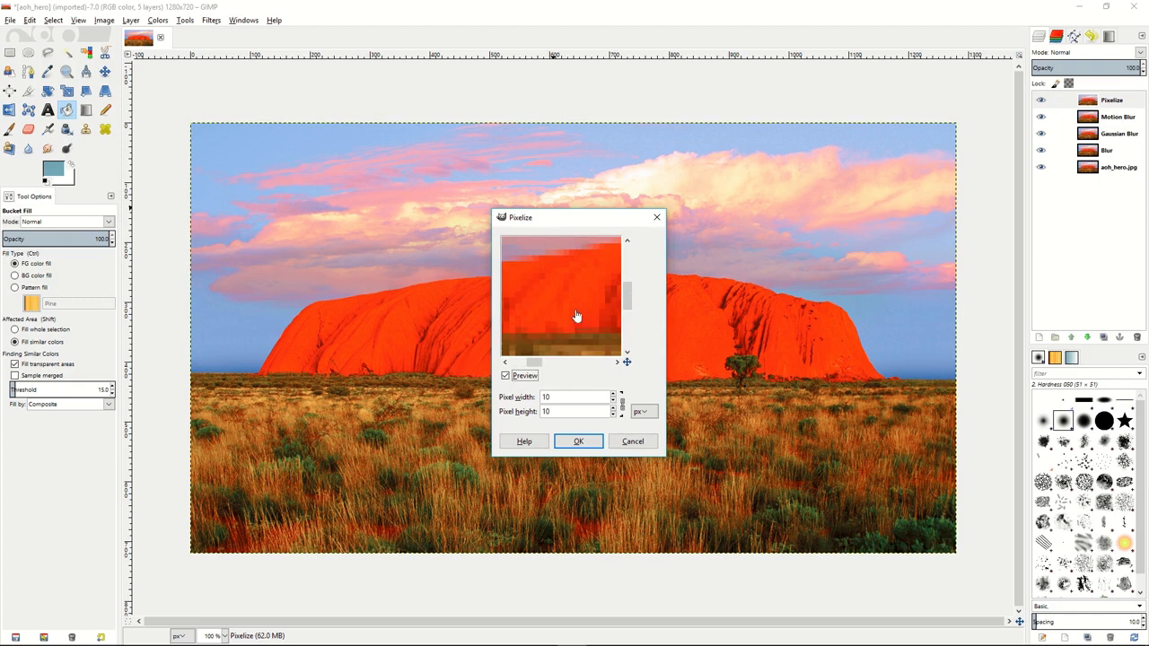
left_click(614, 401)
left_click(615, 402)
left_click(614, 402)
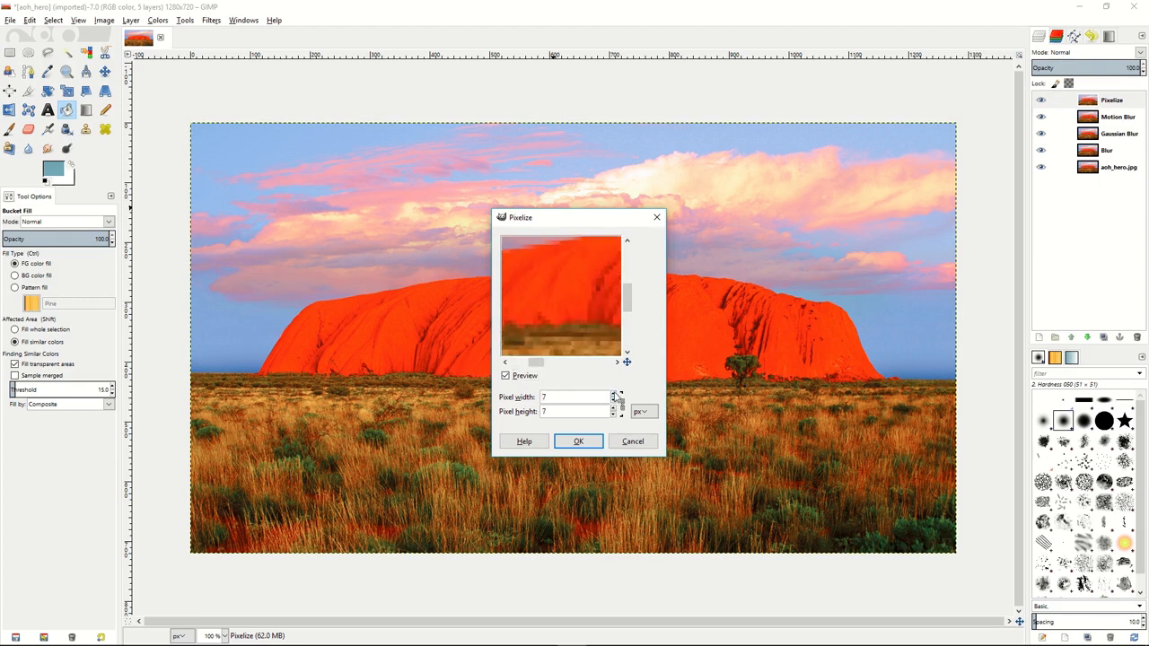
left_click(579, 441)
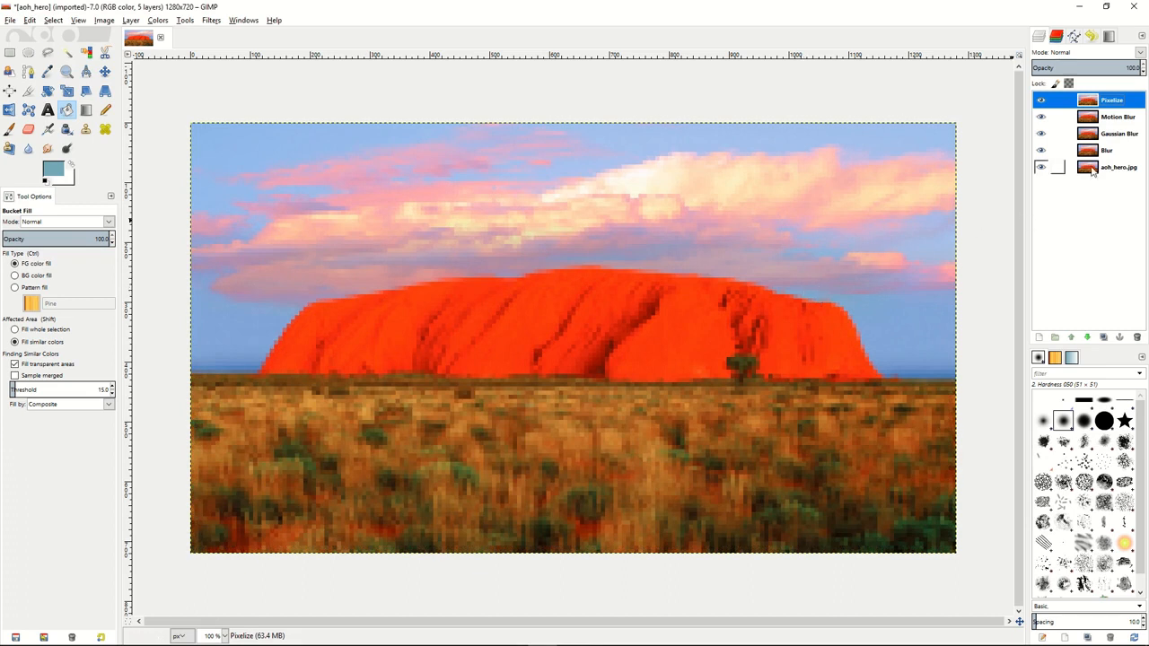
Hide the Pixelize, Motion Blur and Gaussian Blur layers
left_click(1042, 99)
left_click(1042, 116)
left_click(1041, 133)
left_click(1042, 150)
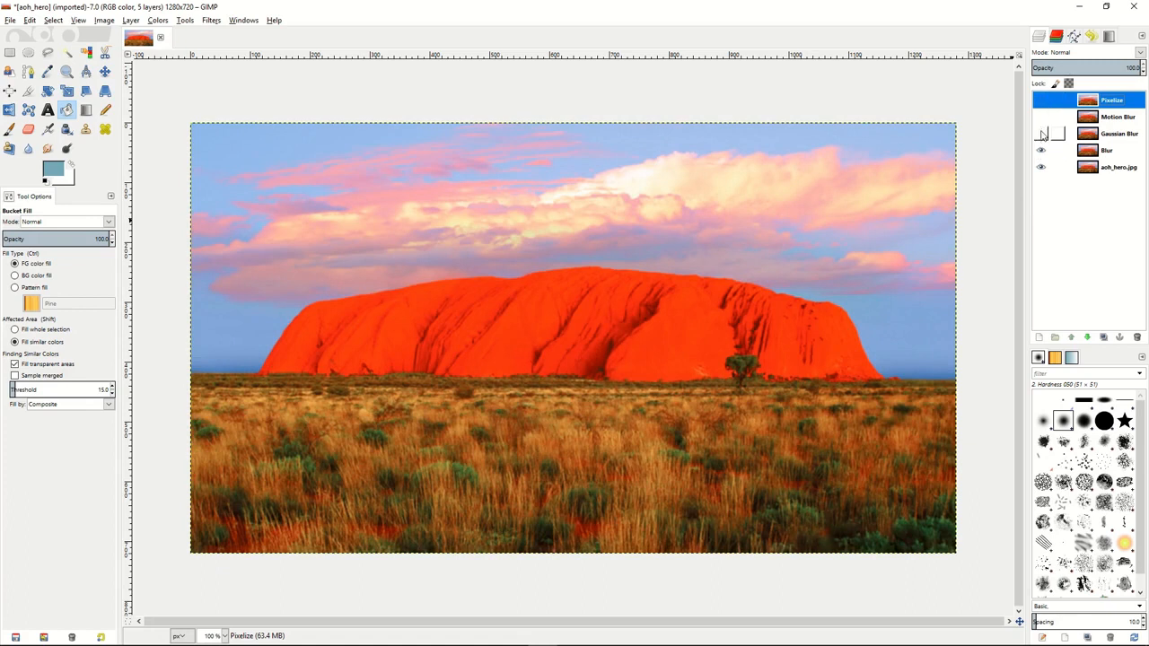
Set the Blur layer's opacity to about 46.7 and hide the layer
left_click(1098, 155)
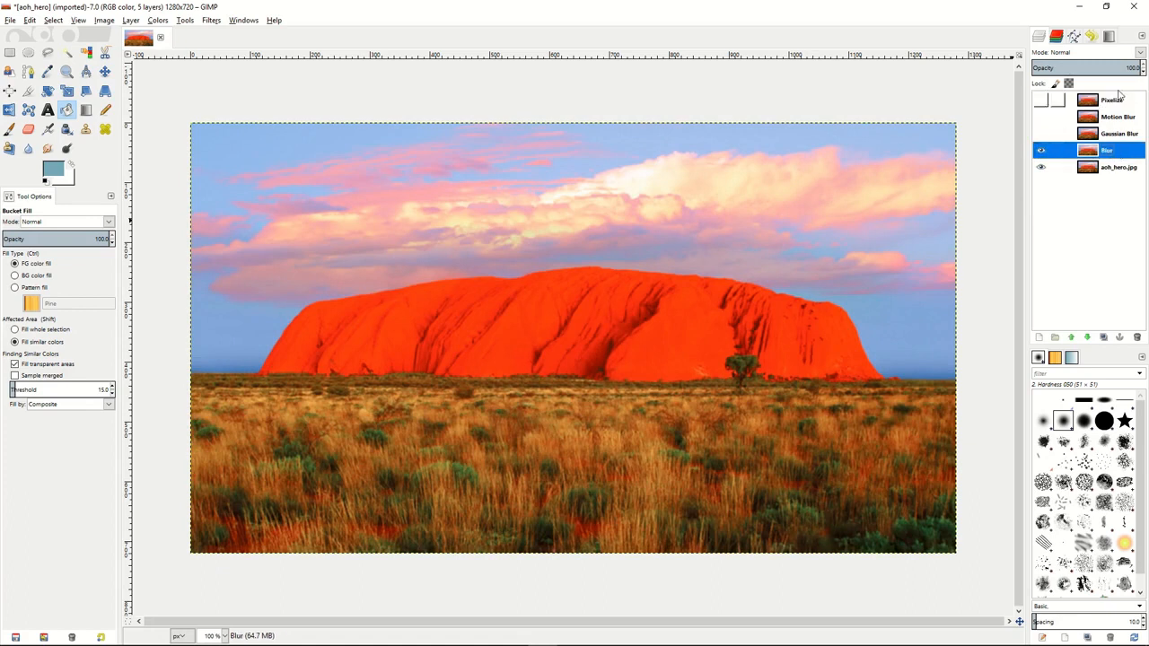
left_click(1088, 68)
mouse_move(1088, 68)
left_mouse_down()
mouse_move(1044, 67)
mouse_move(1082, 69)
left_mouse_up()
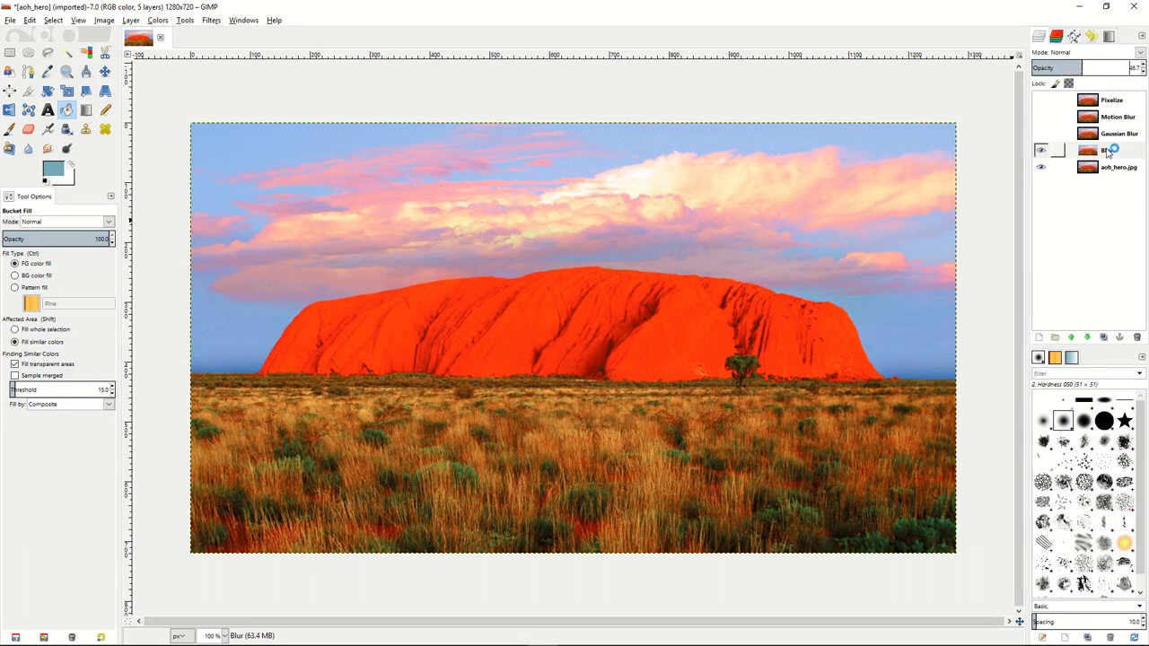
left_click(1042, 152)
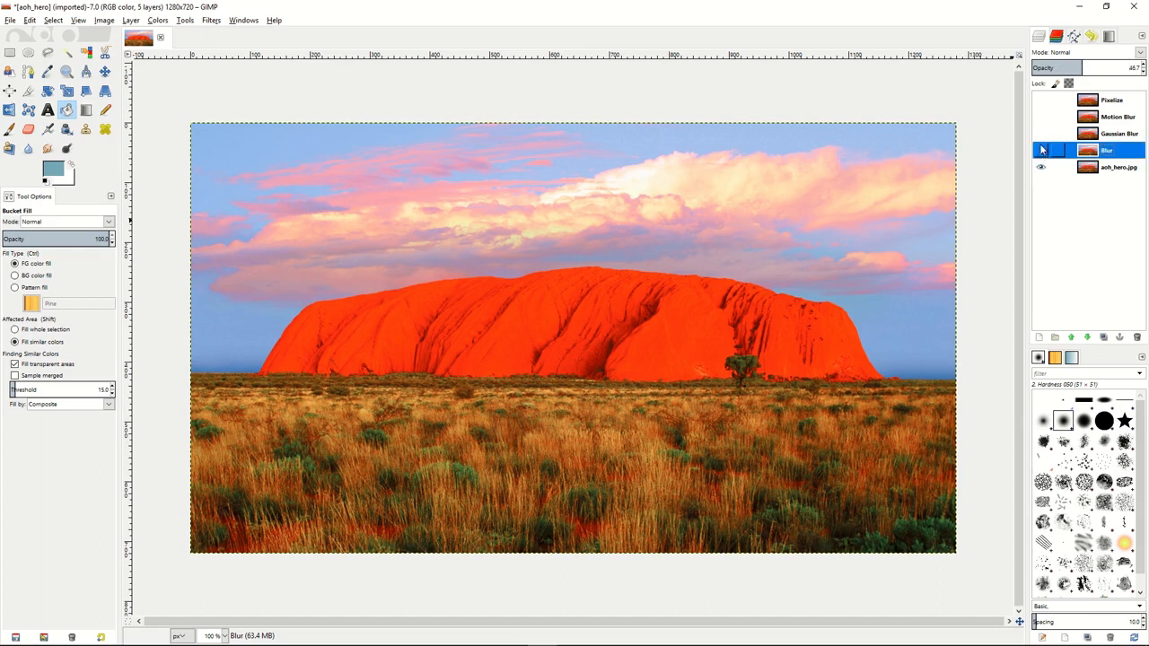
Set the Gaussian Blur layer's opacity to about 58.6 with the layer shown, and hide it once set
left_click(1113, 136)
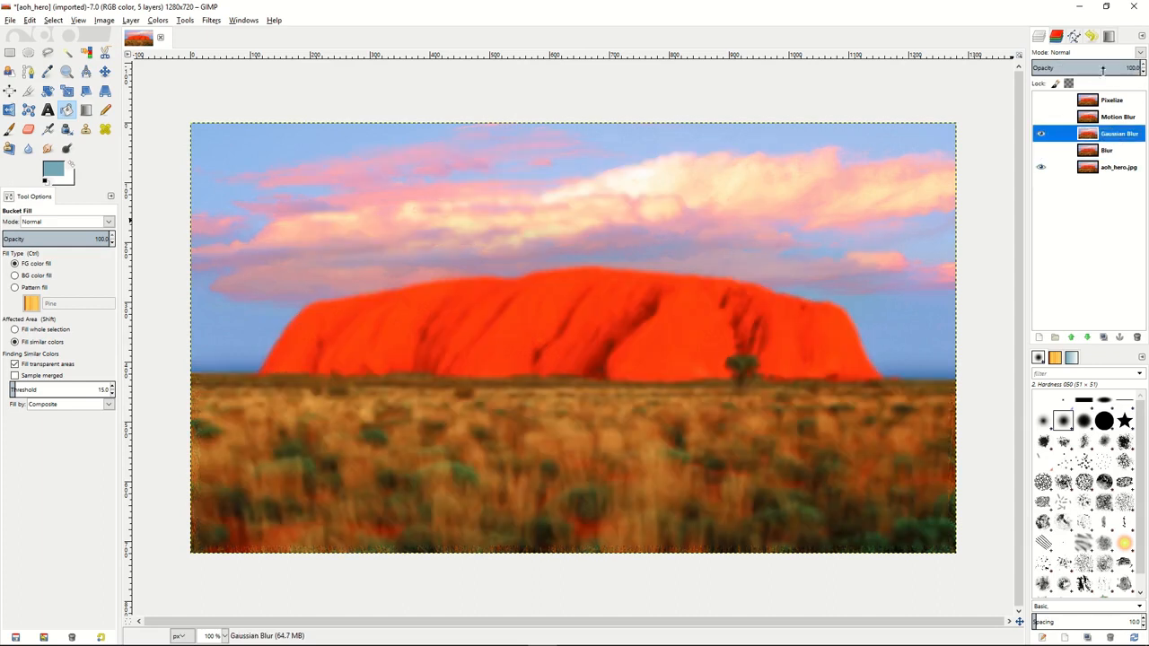
left_click_drag(1111, 65, 1094, 64)
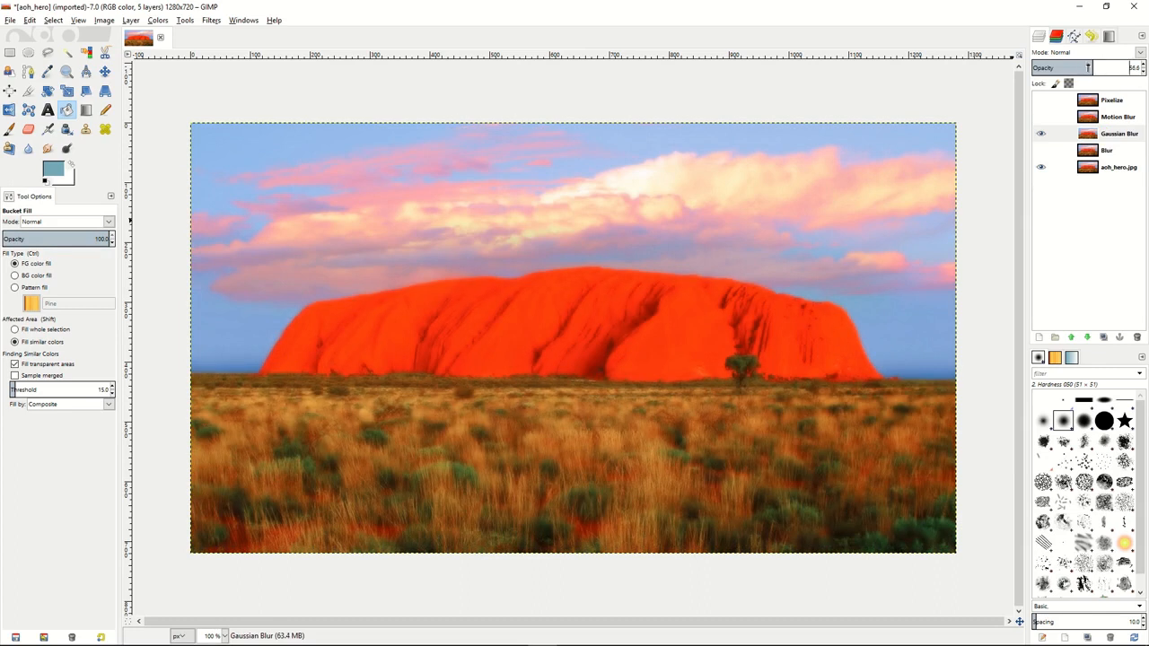
left_click(1042, 134)
Set the Motion Blur layer's opacity to about 49.5 with the layer shown, and hide it once set
left_click(1042, 118)
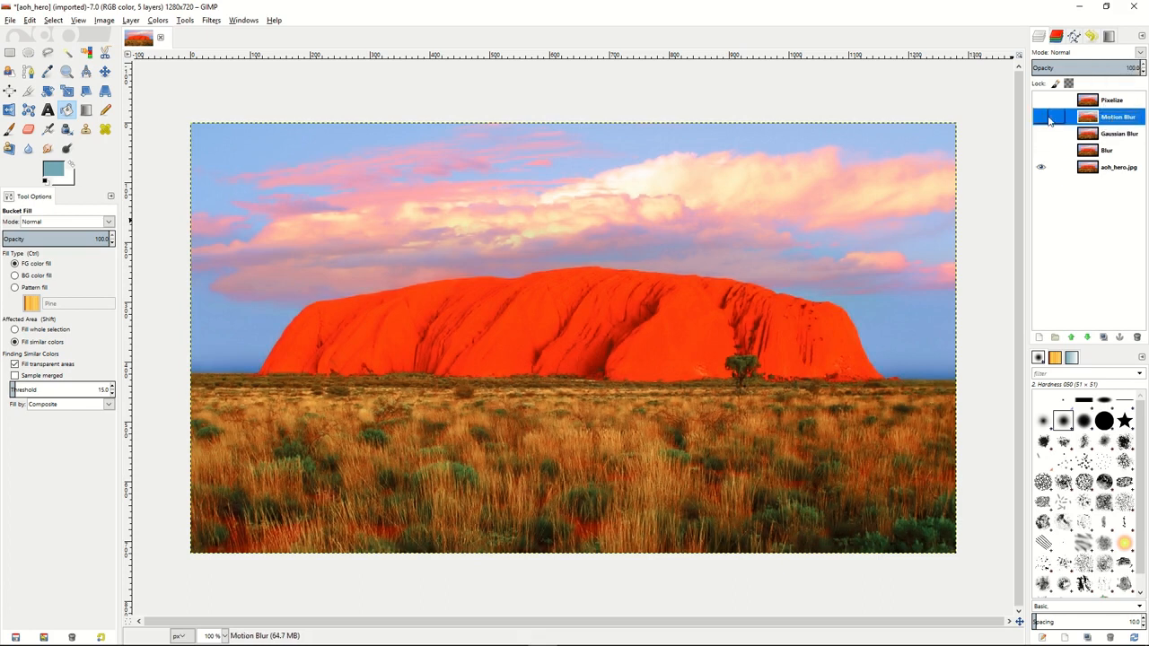
left_click_drag(1114, 67, 1087, 69)
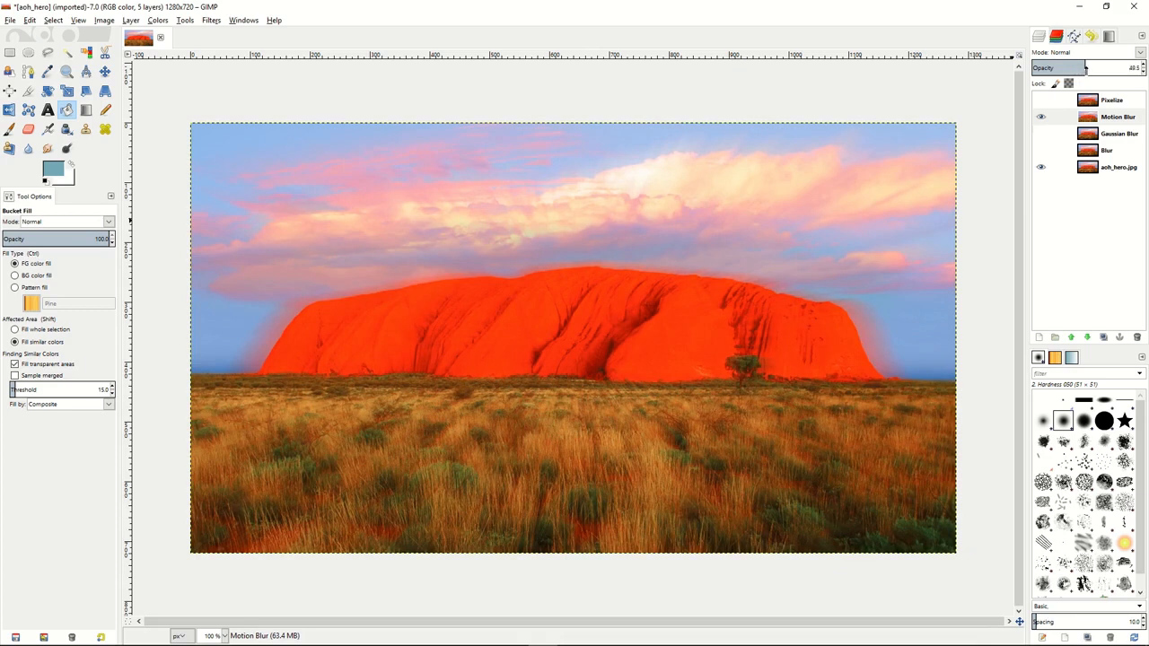
left_click(1042, 118)
Show the Pixelize layer and try out its opacity, ending at 100
left_click(1071, 102)
left_click(1041, 101)
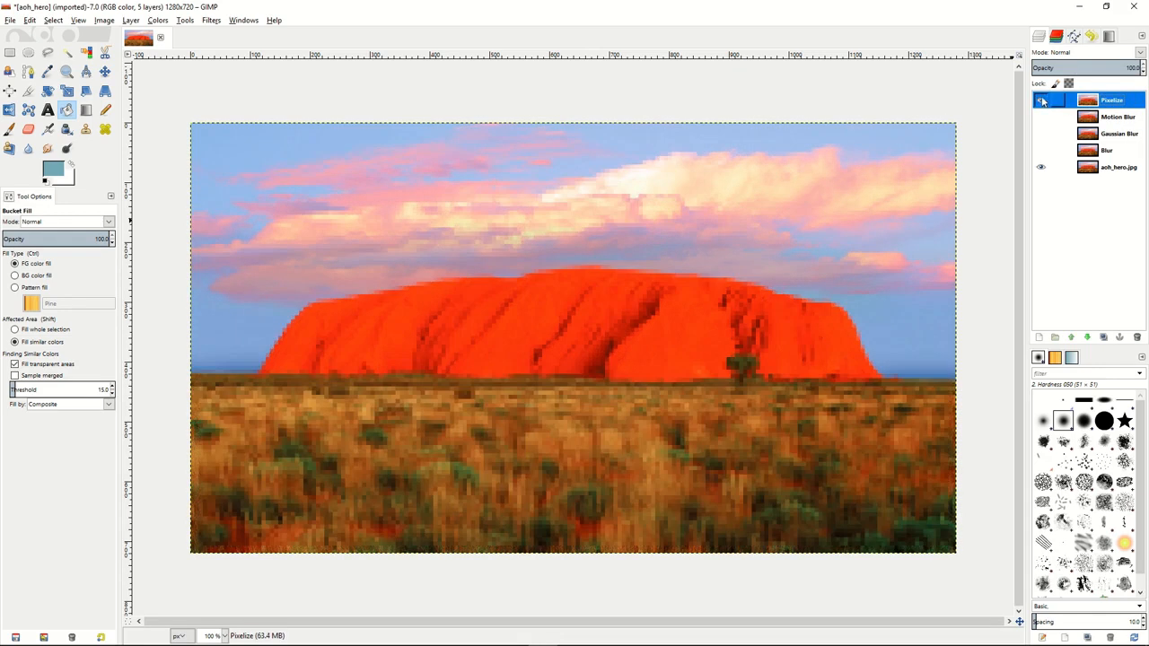
left_click_drag(1092, 68, 1146, 68)
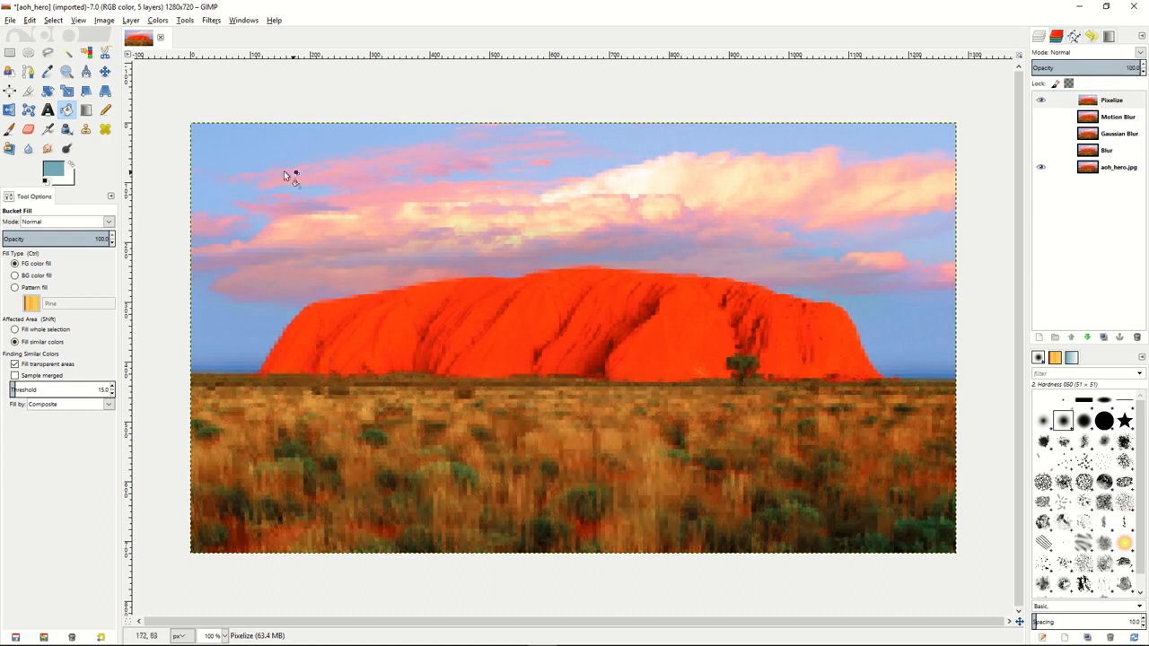
Select a rectangle of about 1239 × 677 px just inside the image edges and mask the Pixelize layer with the inverted selection
left_click(9, 52)
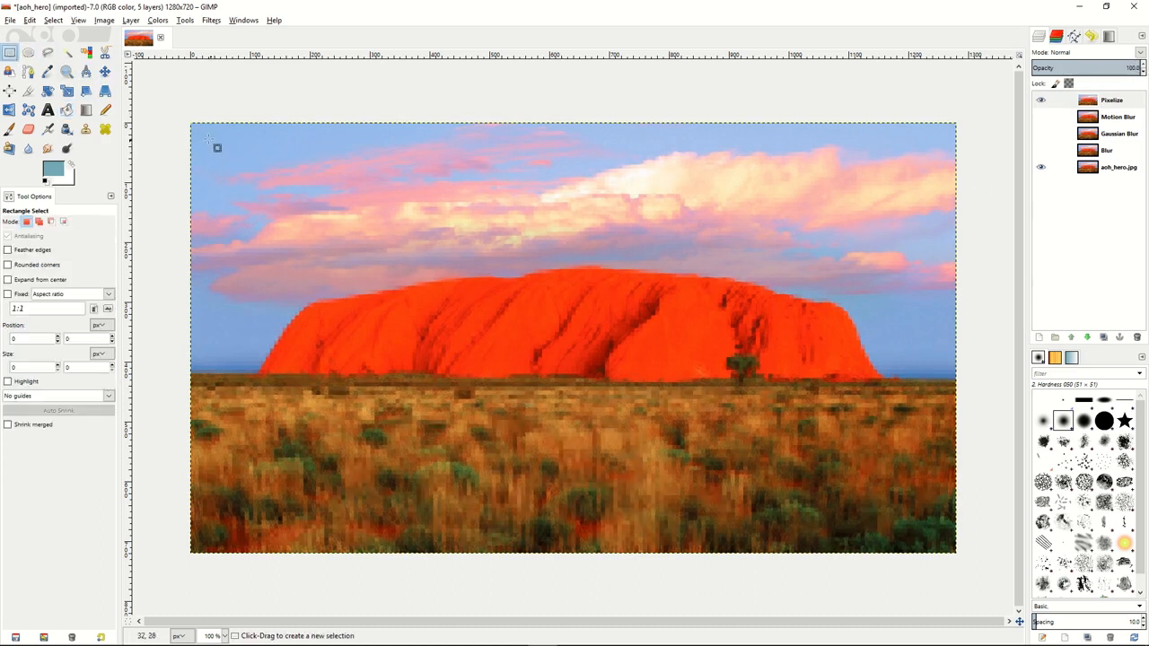
left_click_drag(202, 135, 941, 539)
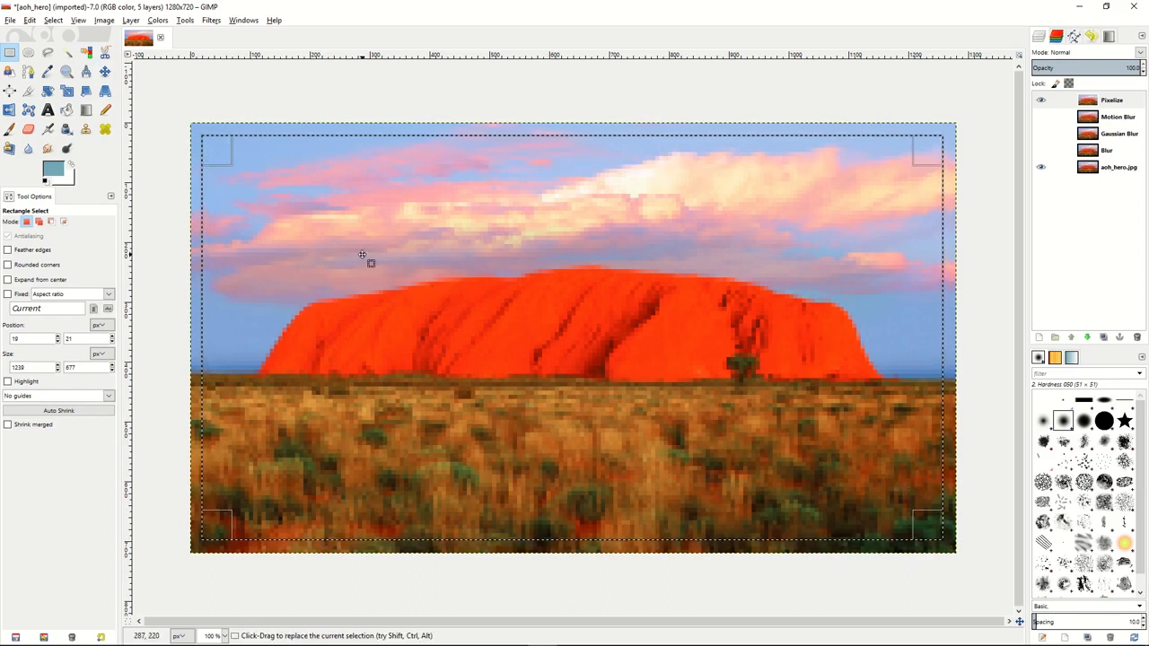
left_click(1129, 105)
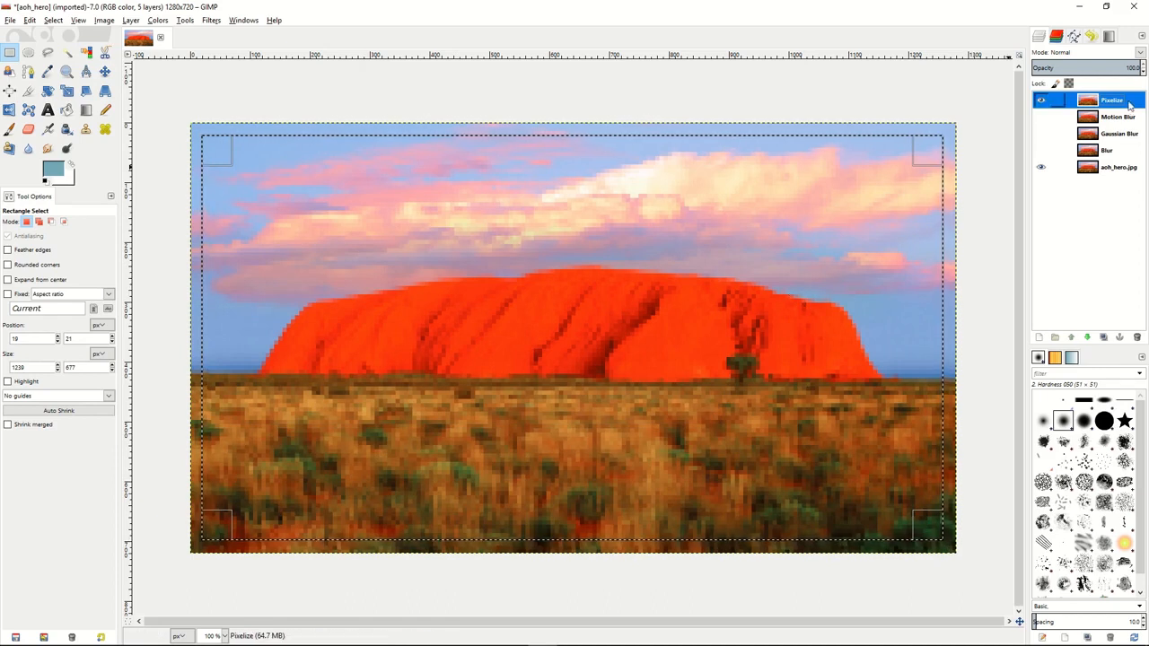
right_click(1130, 106)
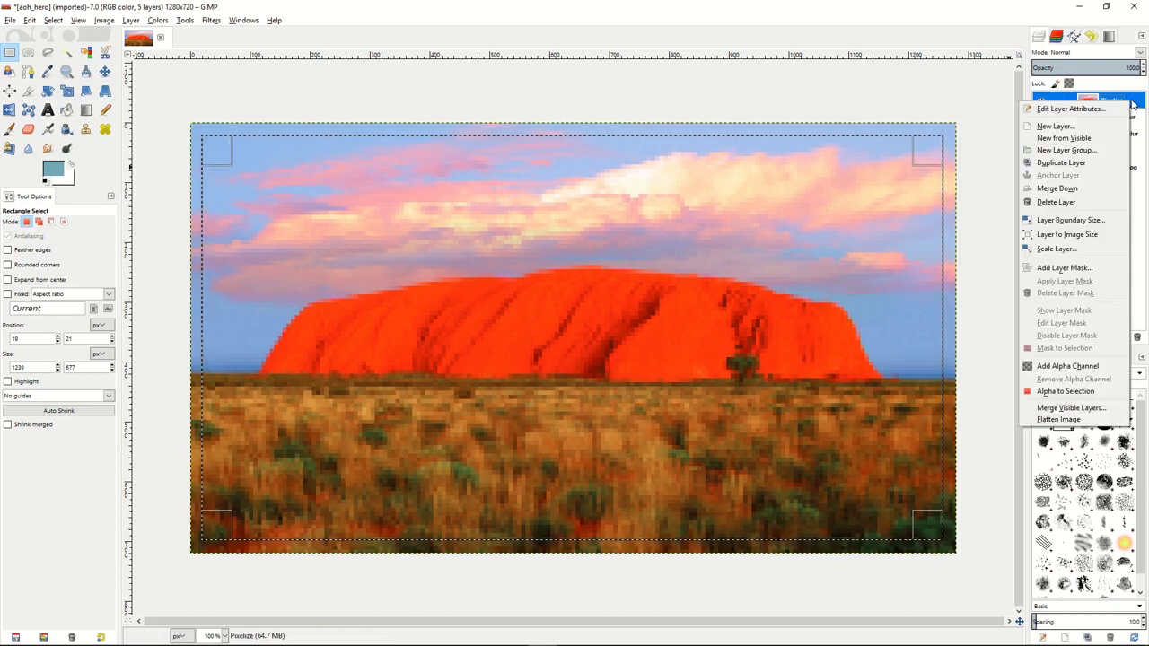
left_click(1066, 268)
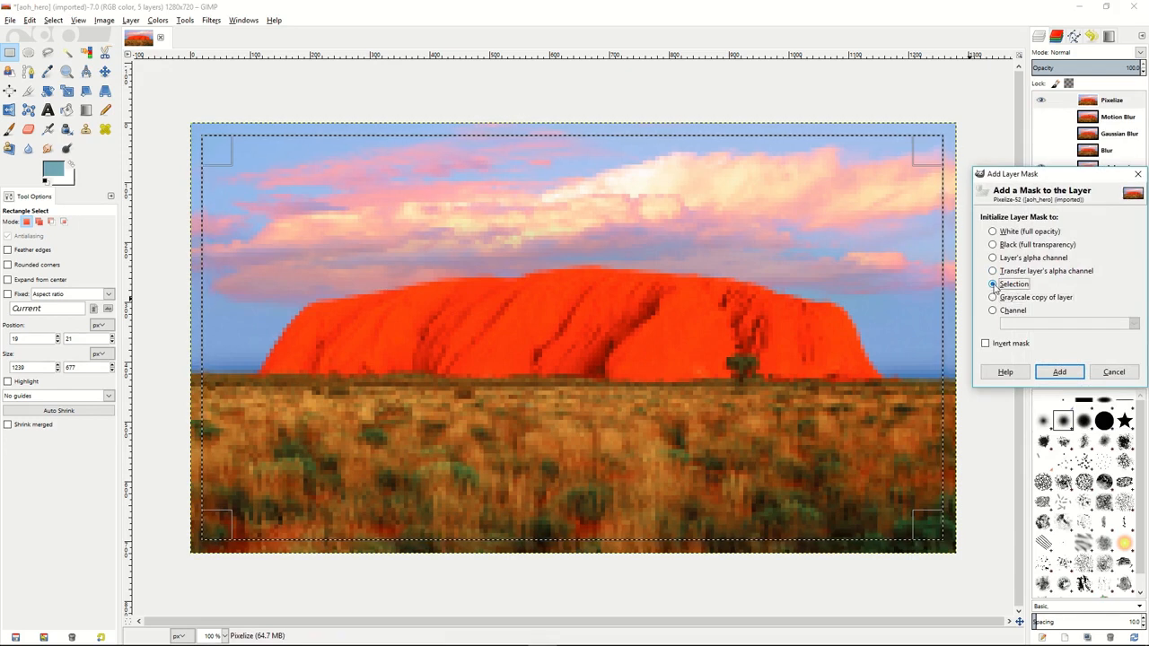
left_click(985, 343)
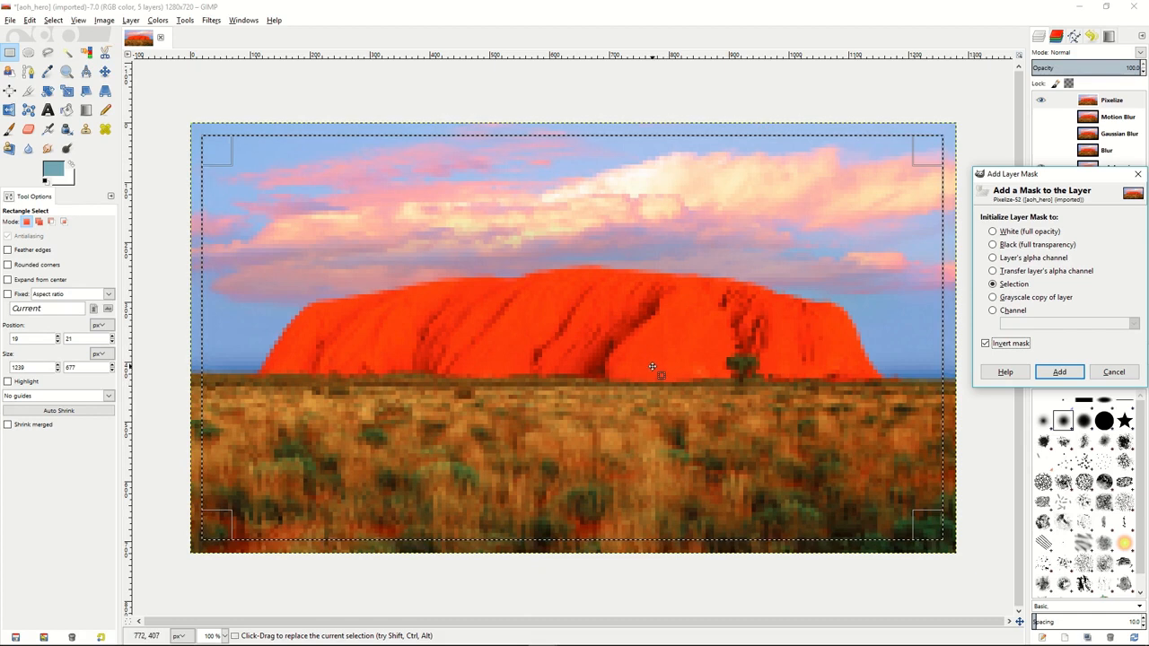
left_click(1062, 373)
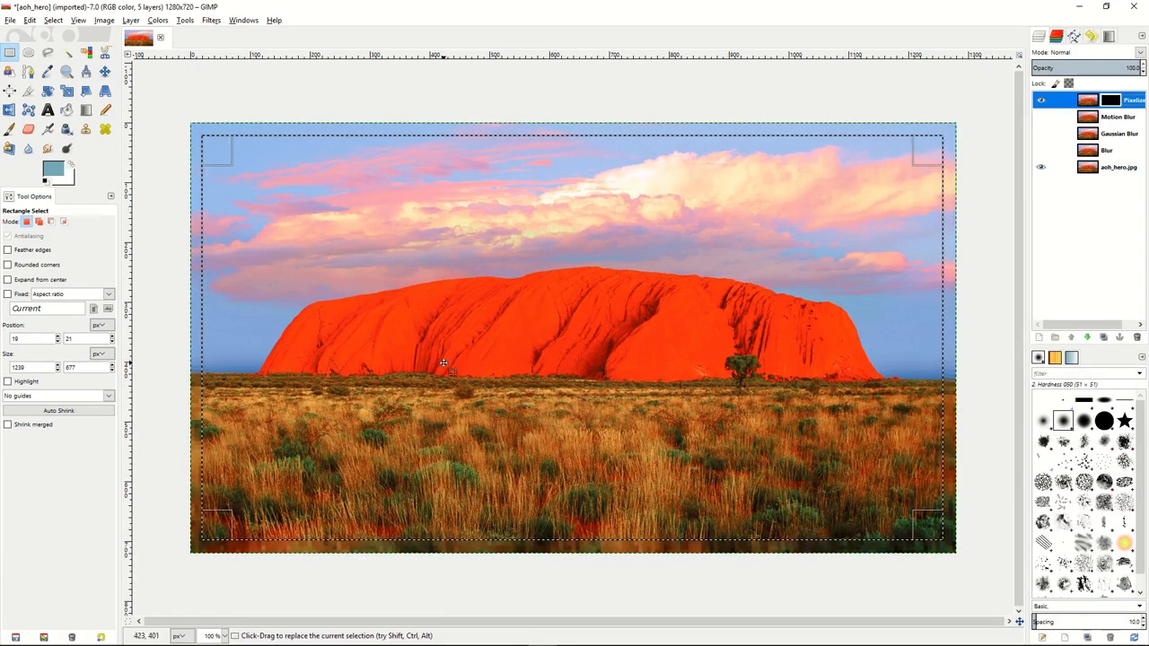
Clear the rectangular selection from the image
right_click(501, 285)
mouse_move(542, 319)
left_click(611, 334)
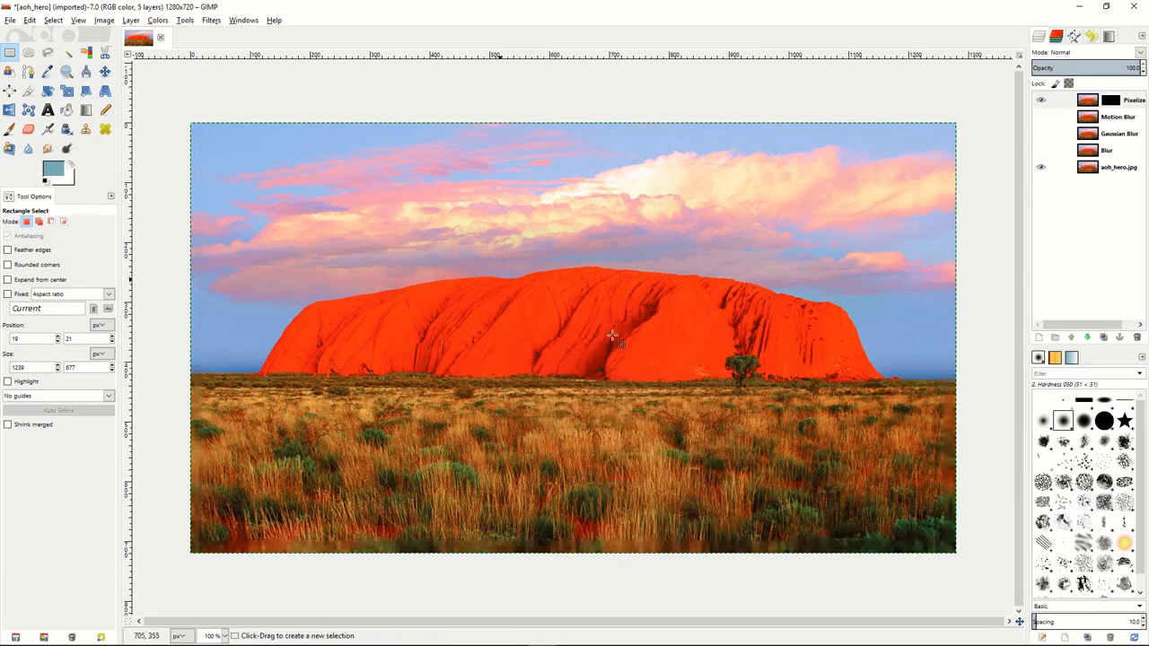